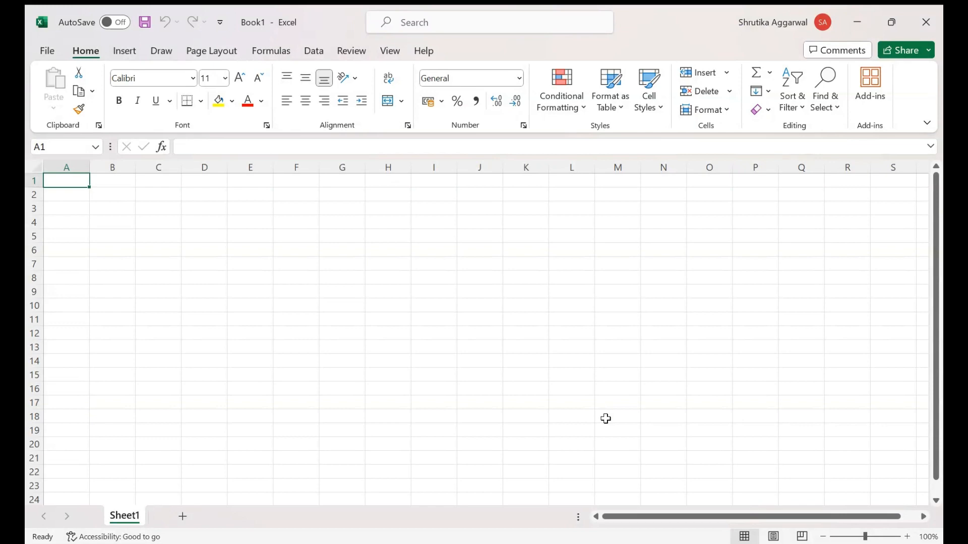
Step: Enter 1 and 2 in cells A1 and A2 and autofill the number series down to A18
text(1)
key(Return)
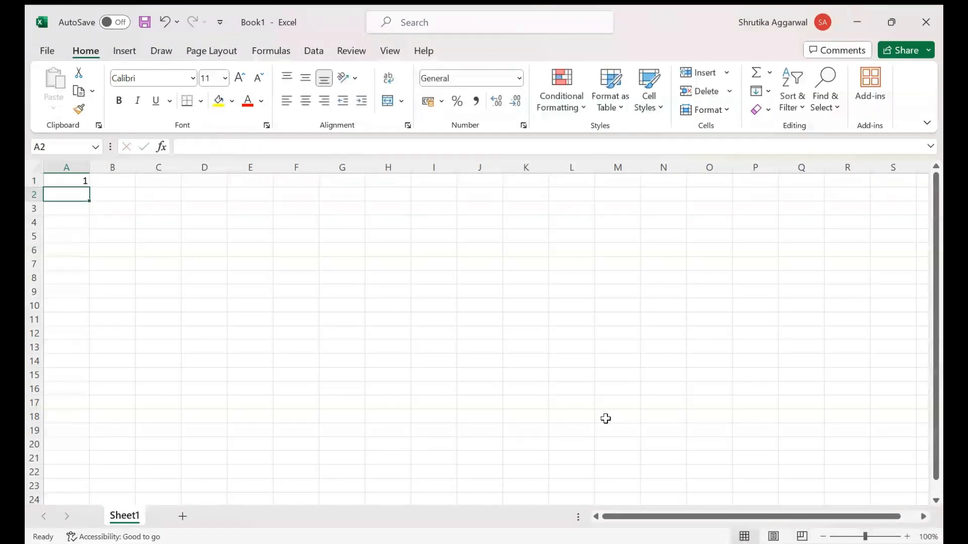
text(2)
key(Return)
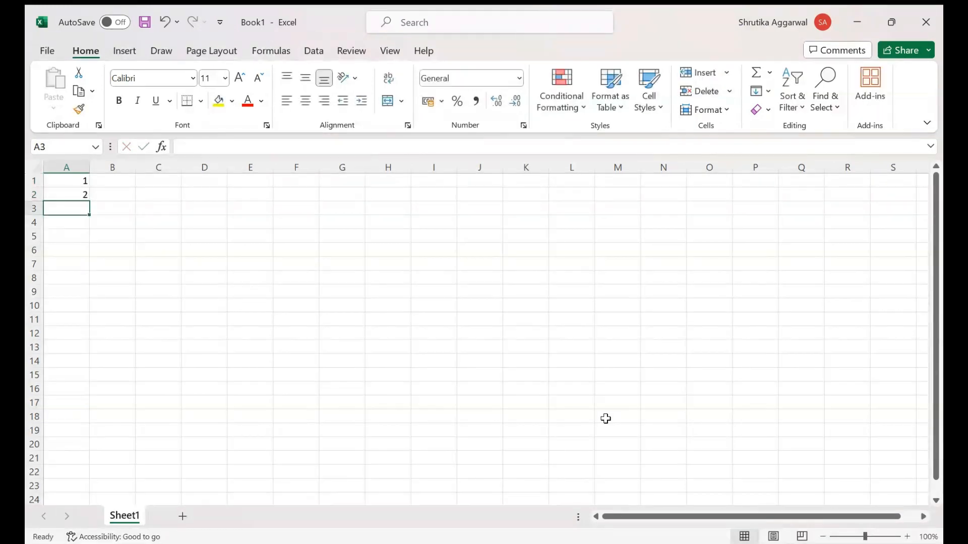
click(75, 181)
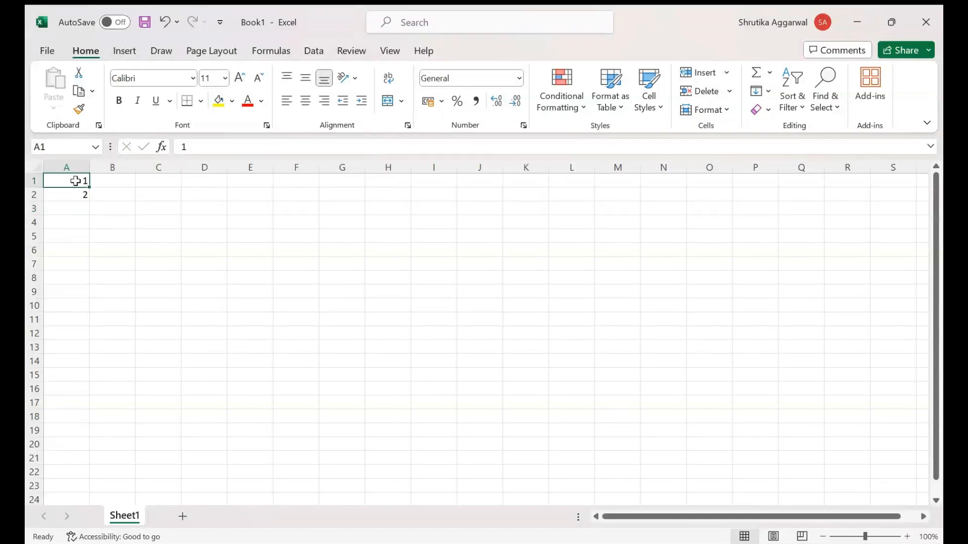
drag(76, 181, 76, 194)
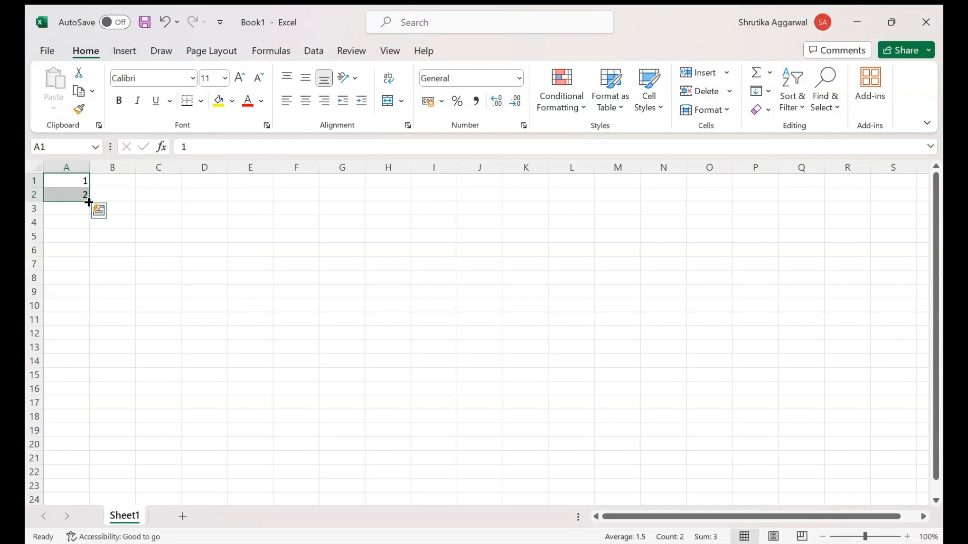
drag(88, 203, 83, 424)
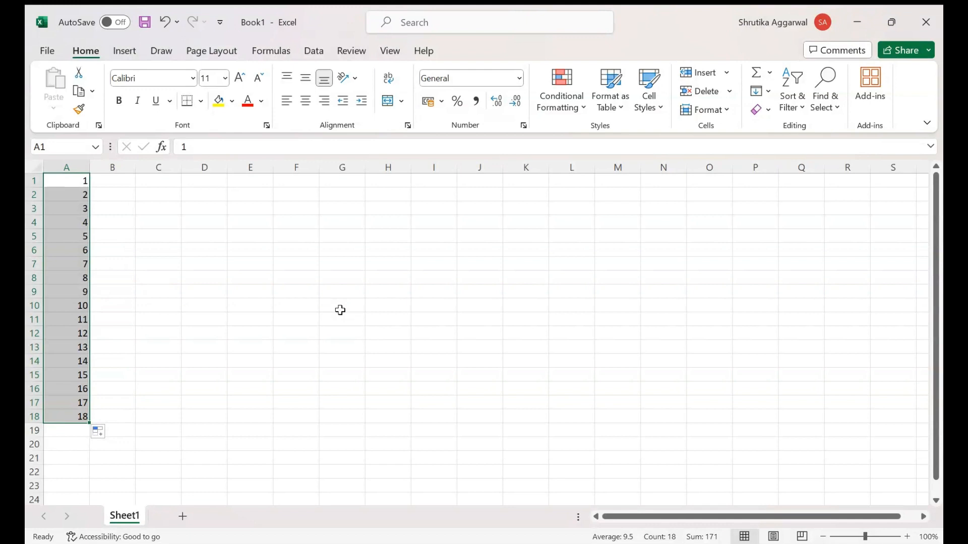
Step: Enter the years 1998 and 1999 in B1 and B2 and autofill the series down to B18
click(127, 178)
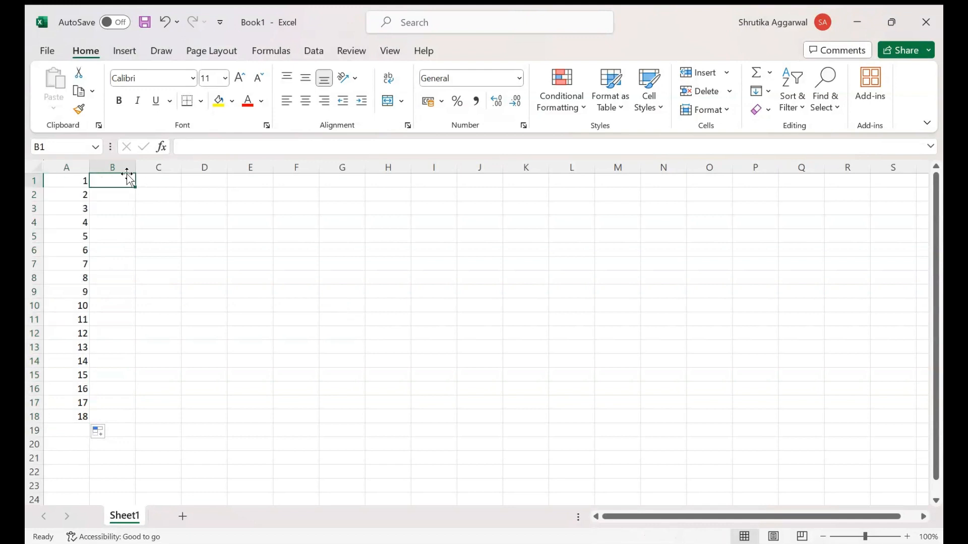
text(1998)
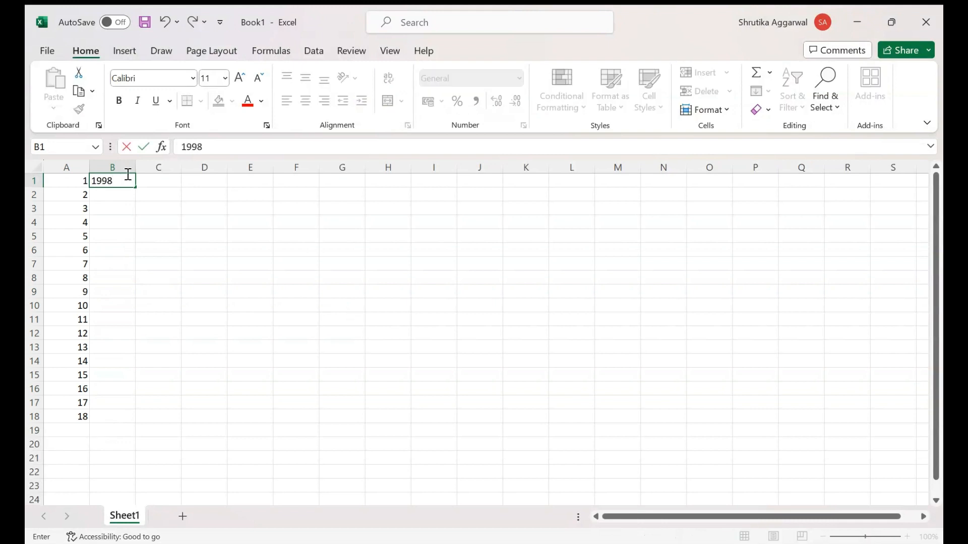
key(Return)
text(199)
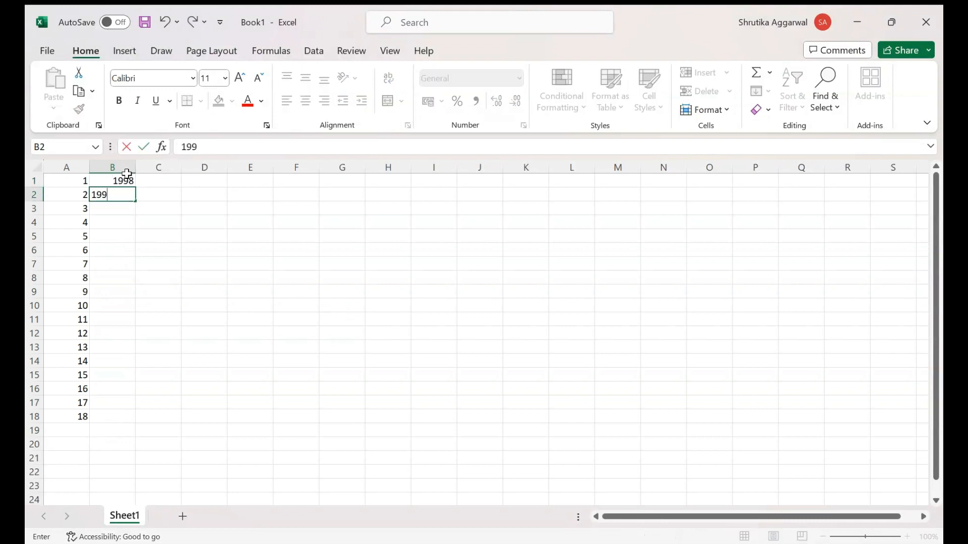
text(9)
key(Return)
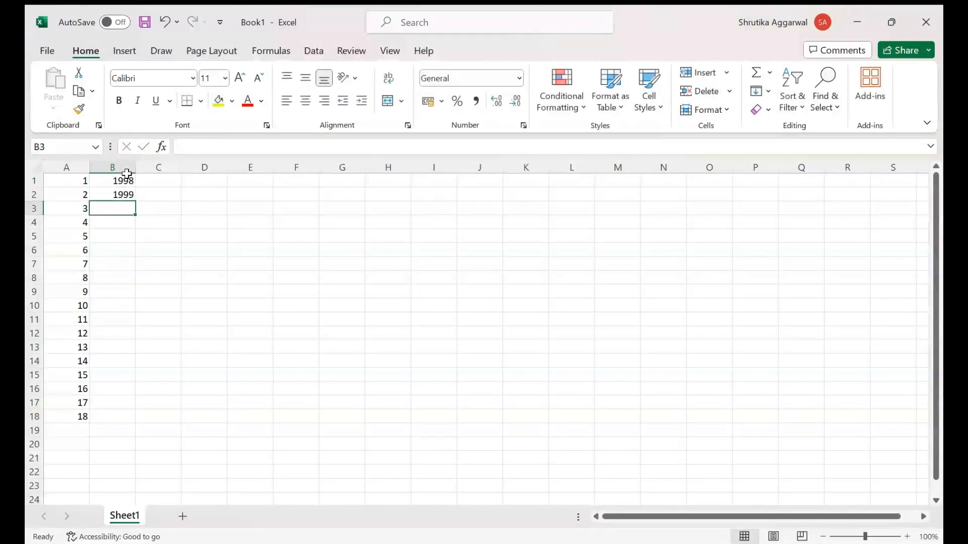
drag(123, 179, 130, 418)
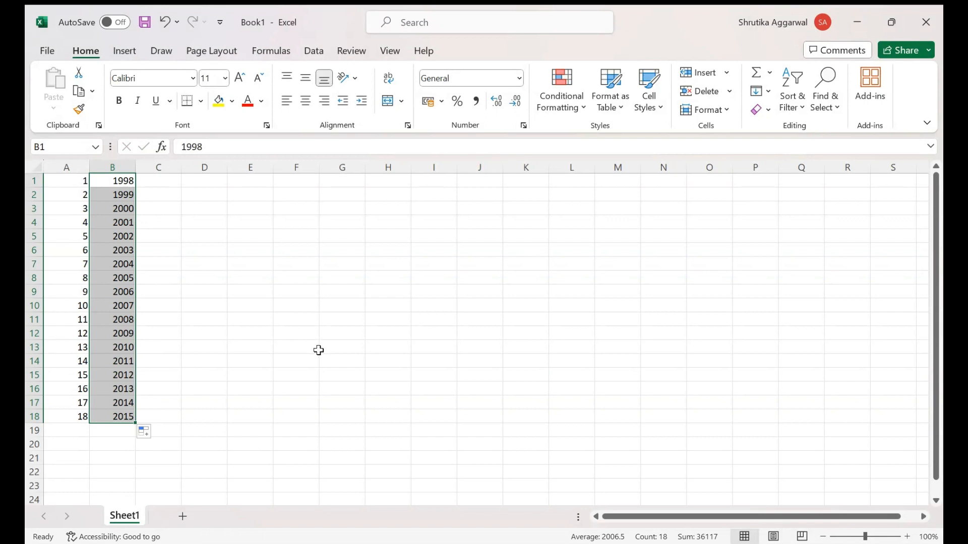
click(159, 184)
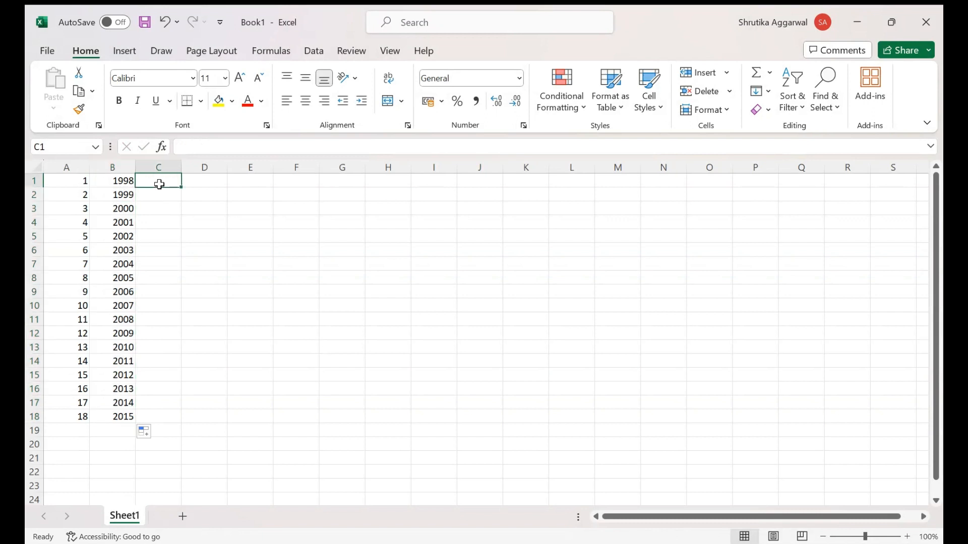
Step: Add a second worksheet to the workbook and make it the active sheet
click(189, 518)
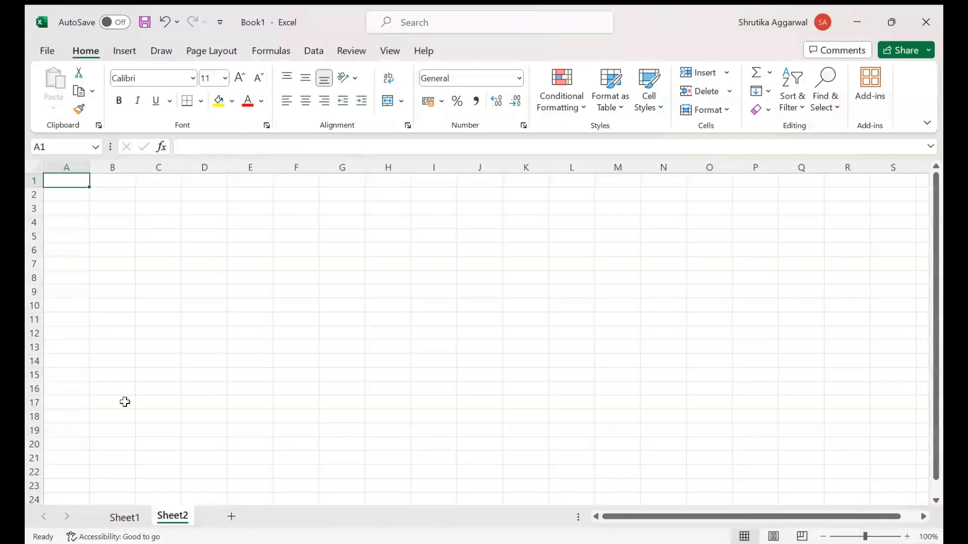
click(126, 514)
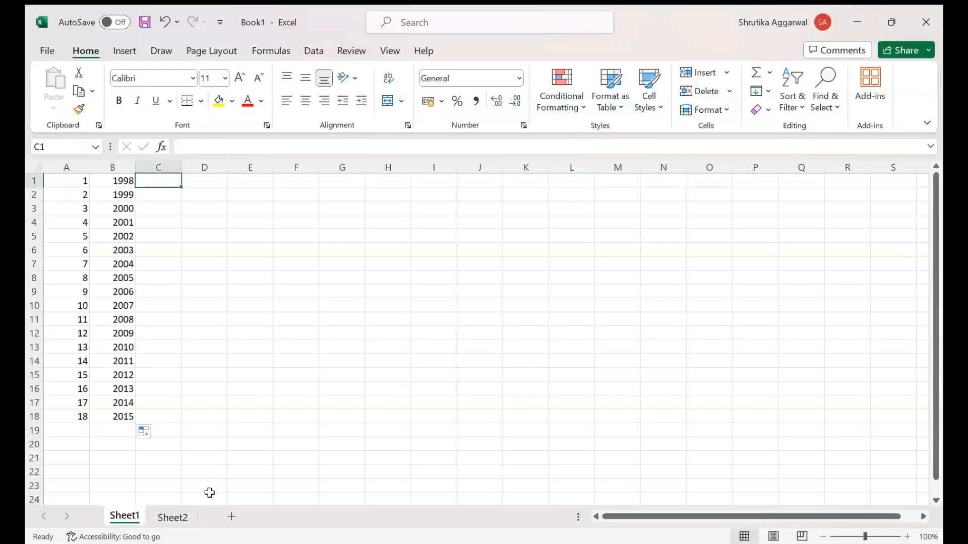
click(185, 518)
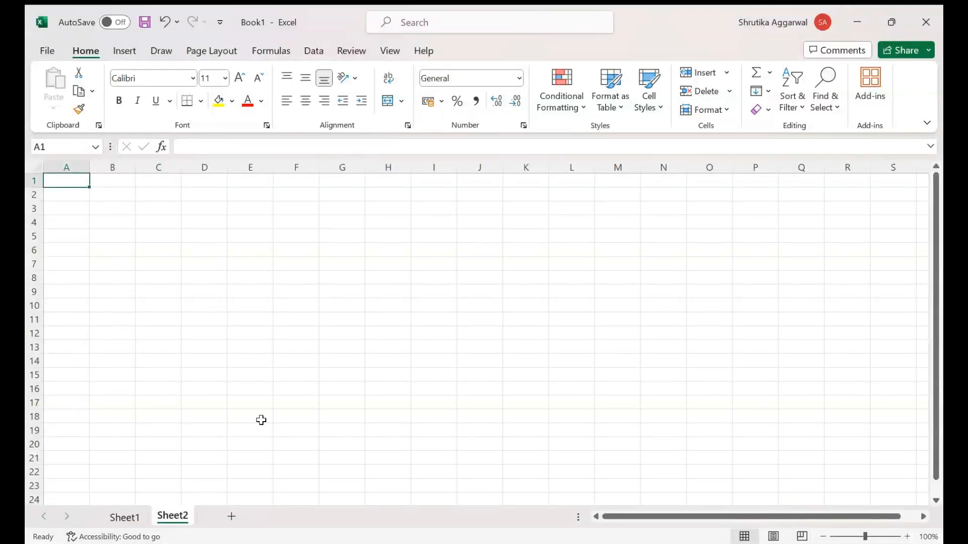
Step: Enter Jan and Feb in A1 and B1 and autofill the month names across row 1 to O1
text(Jan)
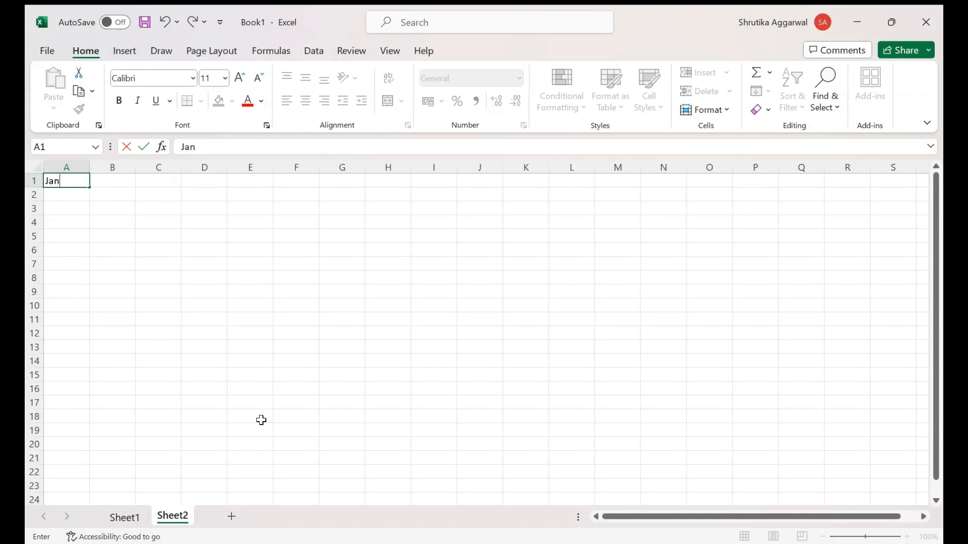
key(Tab)
text(Feb)
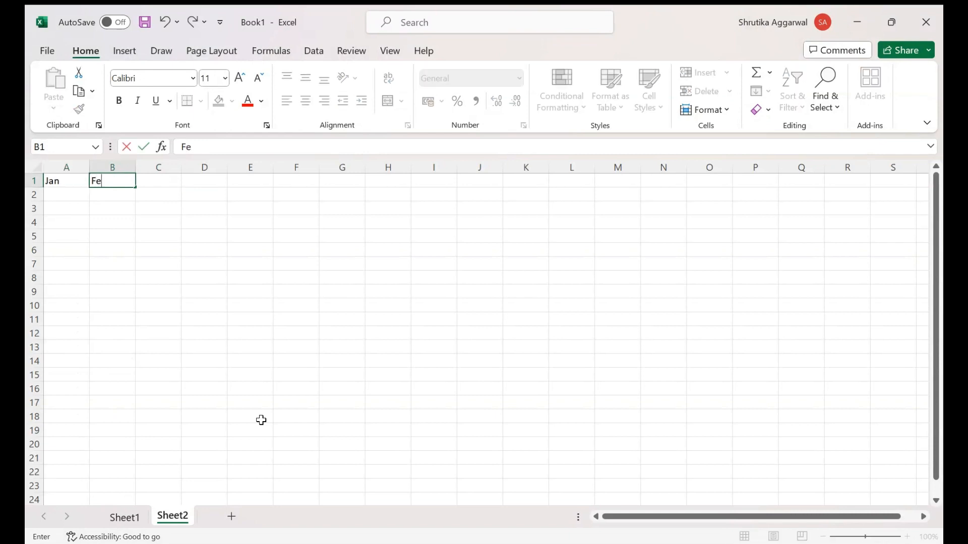
key(BackSpace)
text(b)
key(Return)
key(Up)
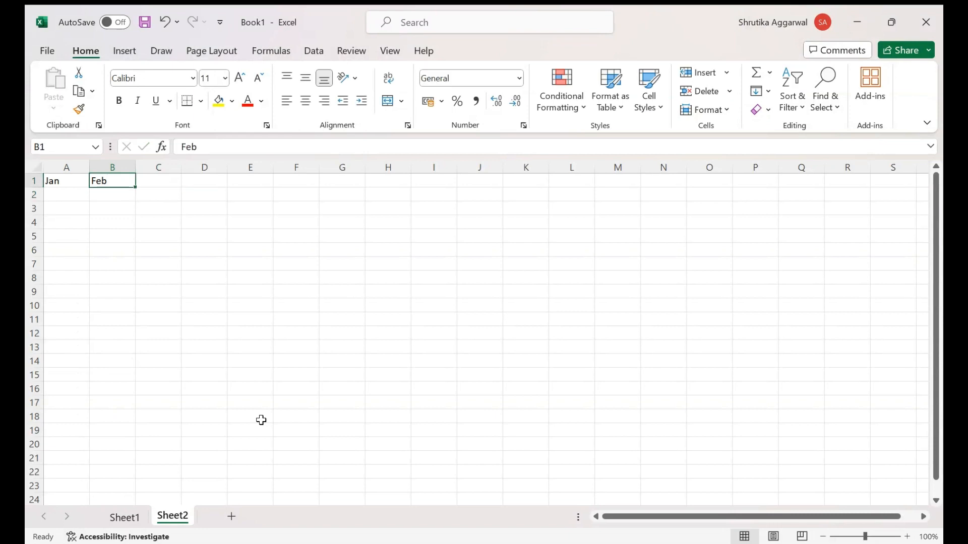
drag(59, 180, 713, 204)
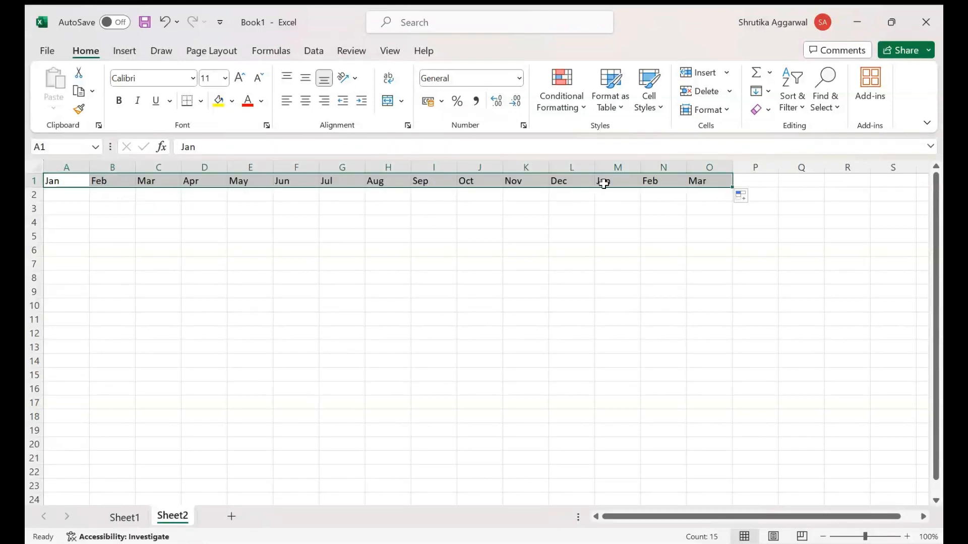
click(573, 181)
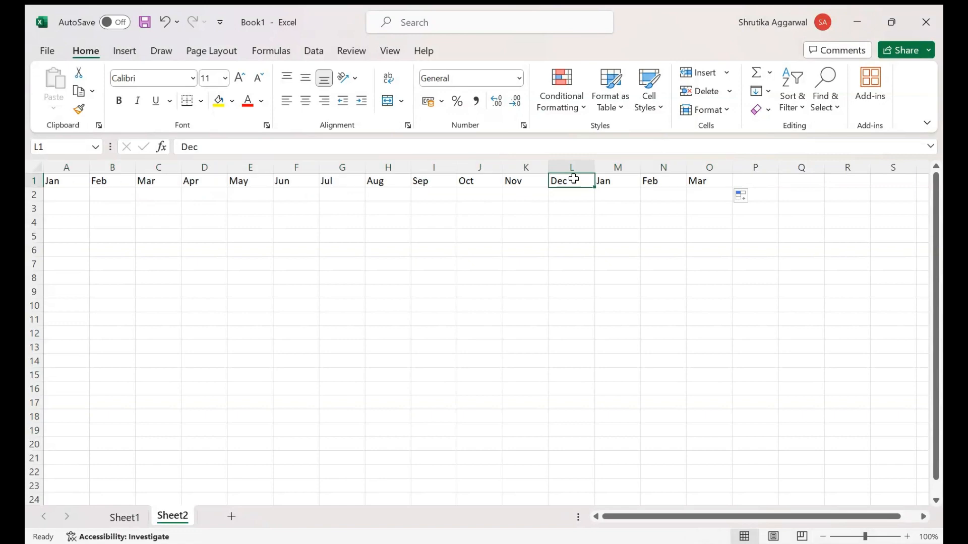
click(619, 182)
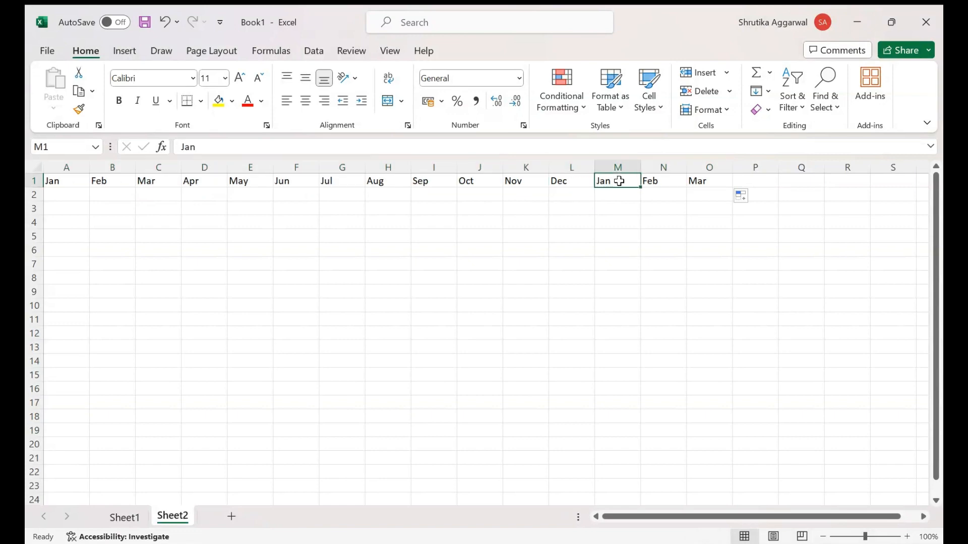
click(578, 184)
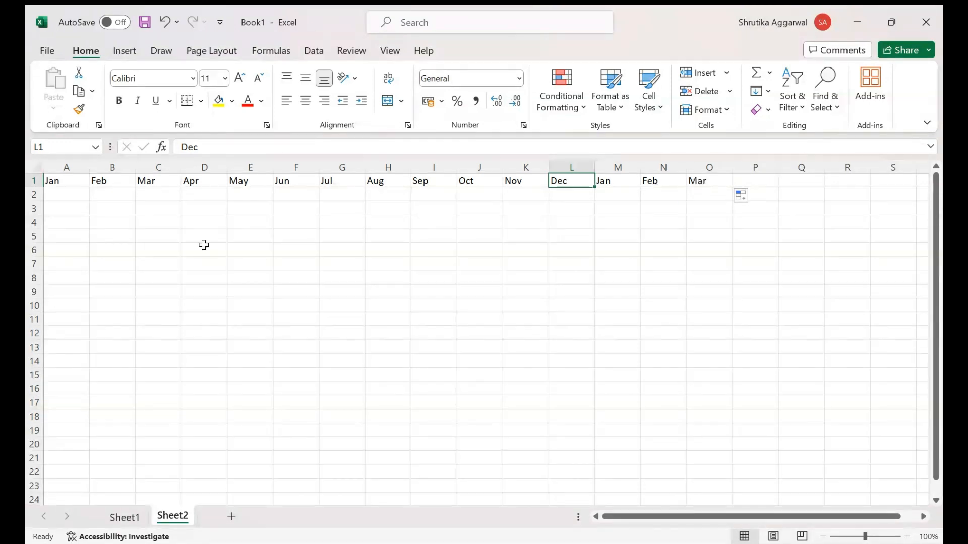
Step: Enter the dates 29-01-2024 in A3 and 30-01-2024 in A4
click(76, 210)
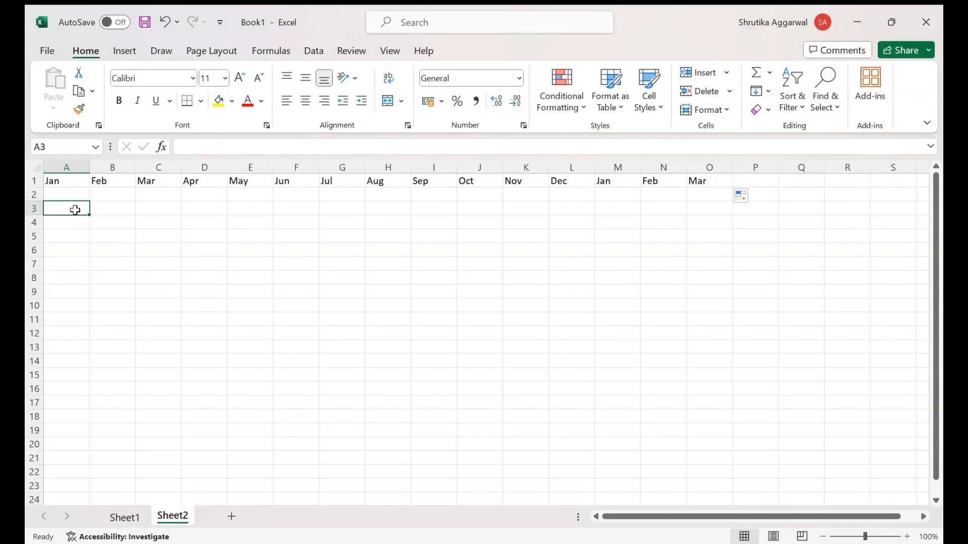
text(29)
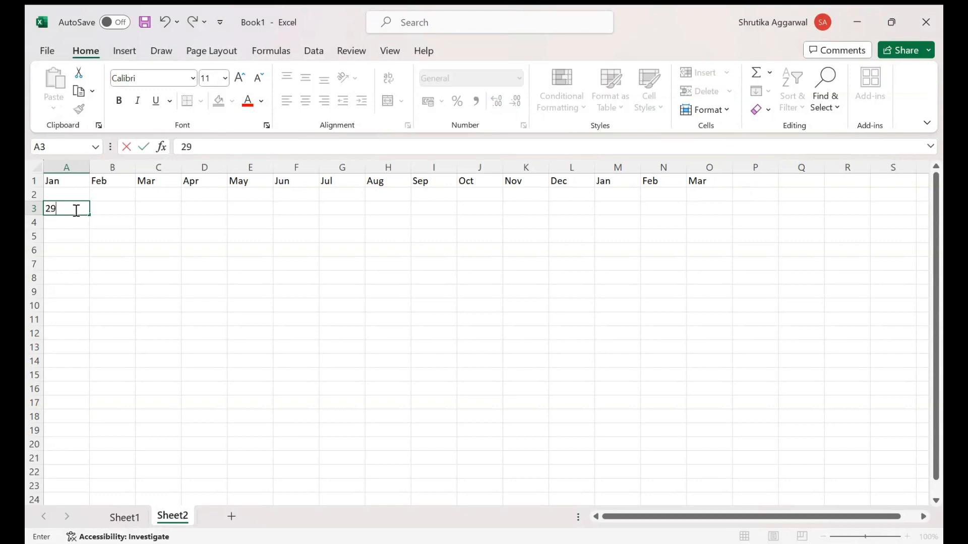
text(/1/2024)
key(Return)
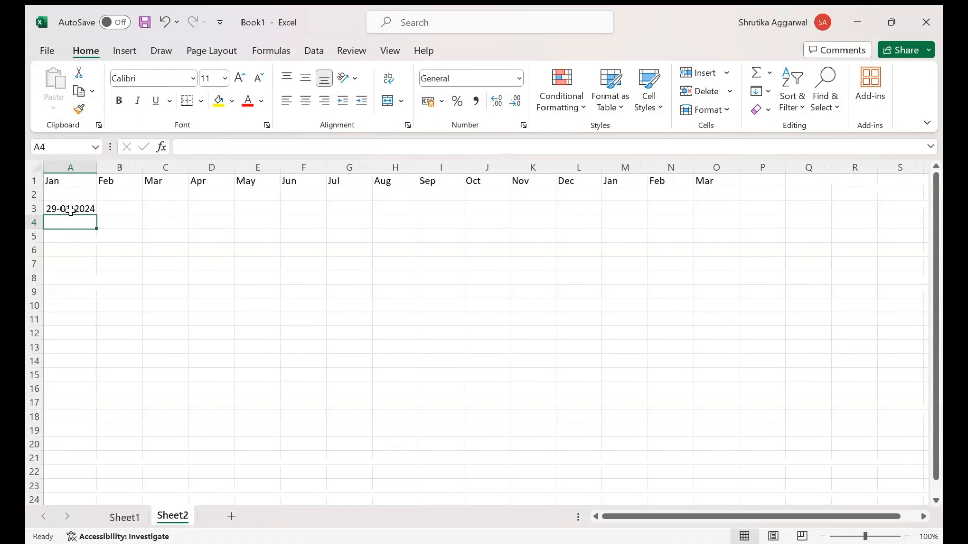
text(30)
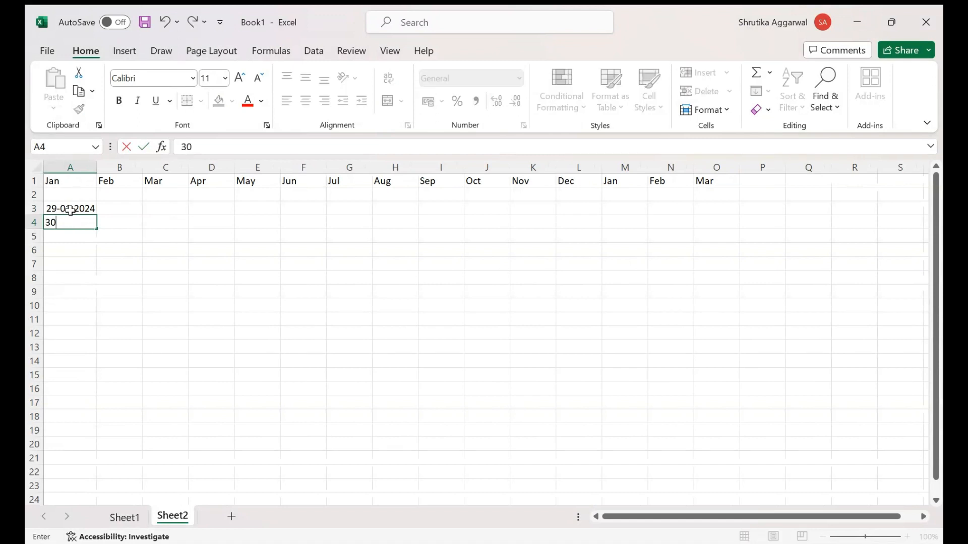
text(-01-2024)
key(Return)
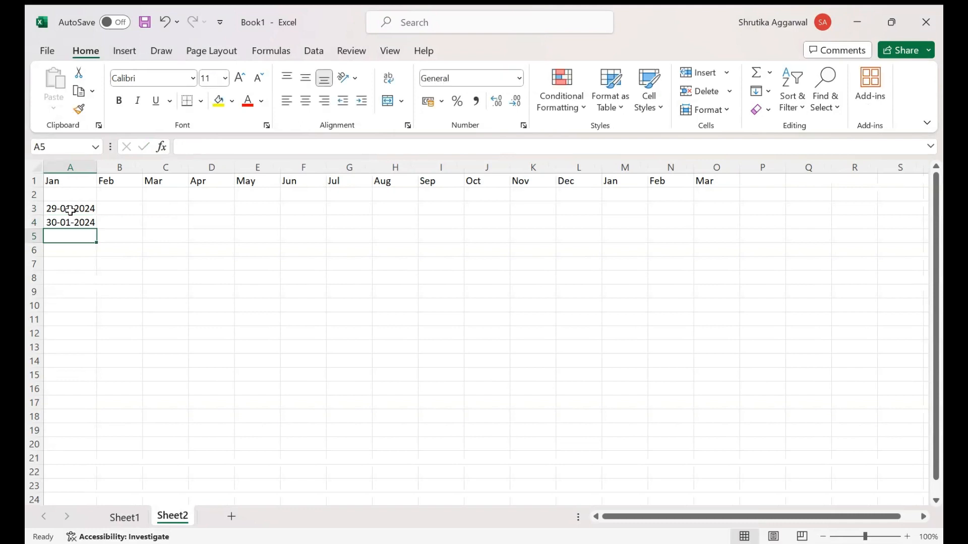
Step: Autofill the daily date series from A3:A4 down to A19
drag(70, 210, 75, 222)
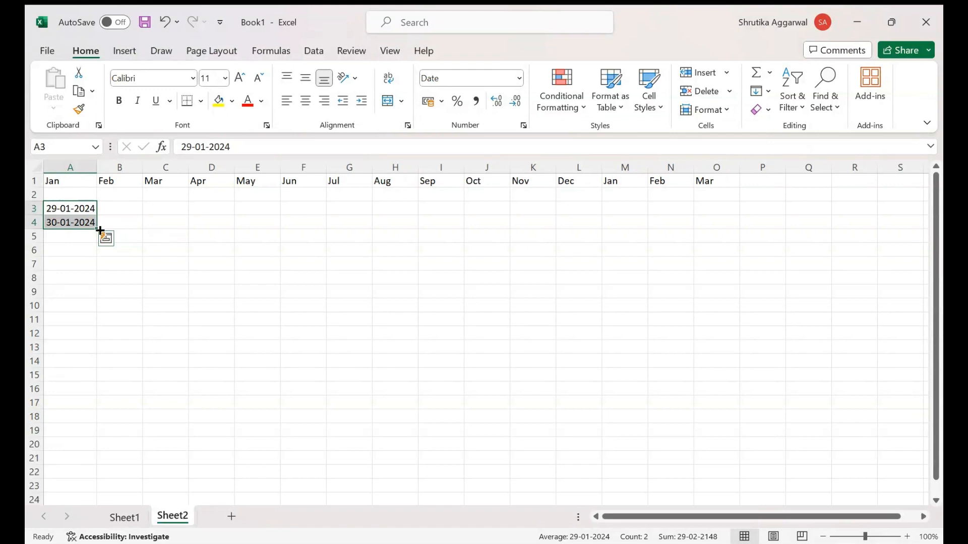
drag(97, 228, 96, 433)
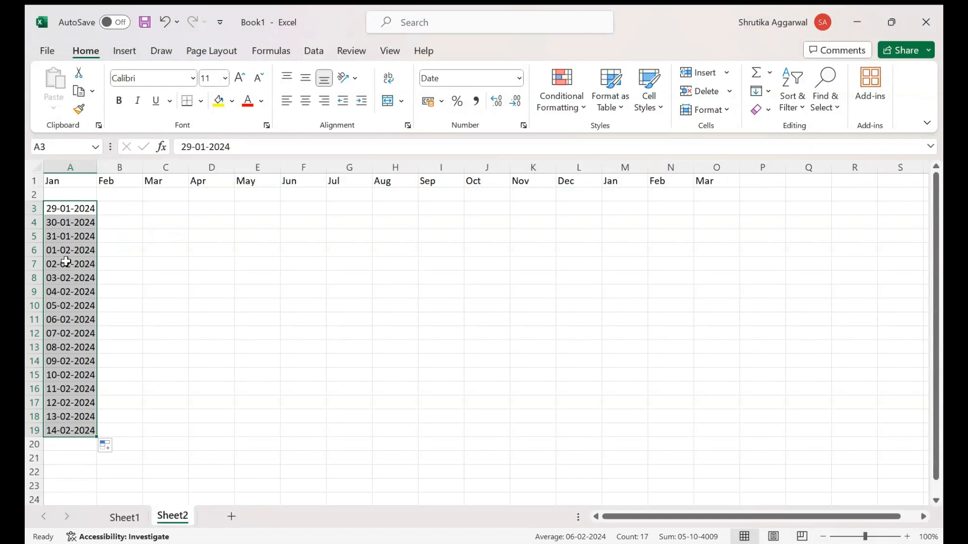
click(76, 234)
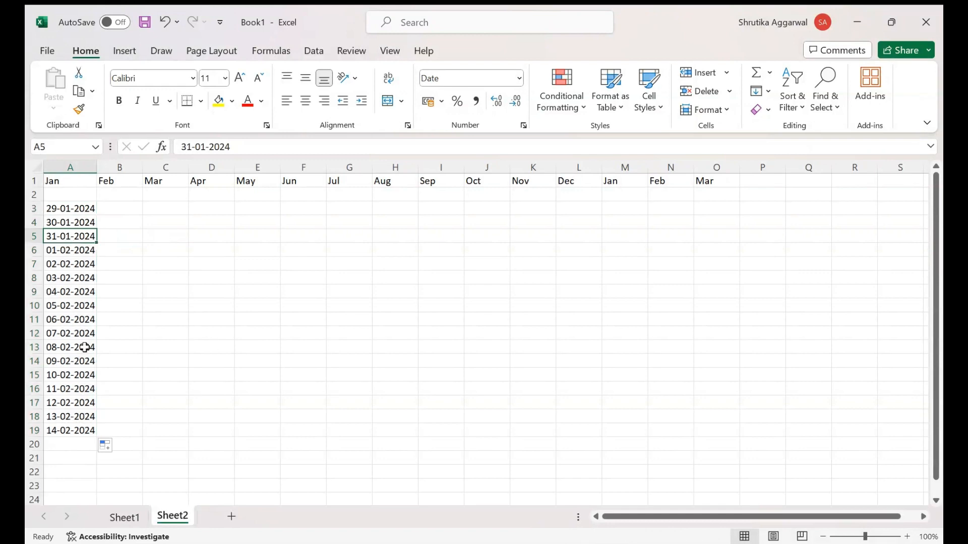
click(74, 335)
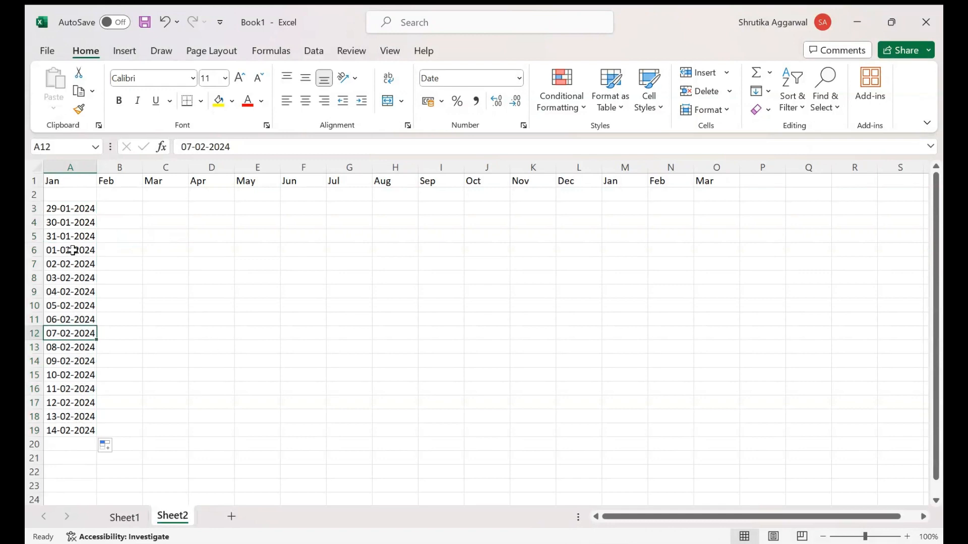
Step: Extend the daily date series in column A from row 19 down to A38, into March 2024
click(78, 417)
drag(79, 418, 77, 431)
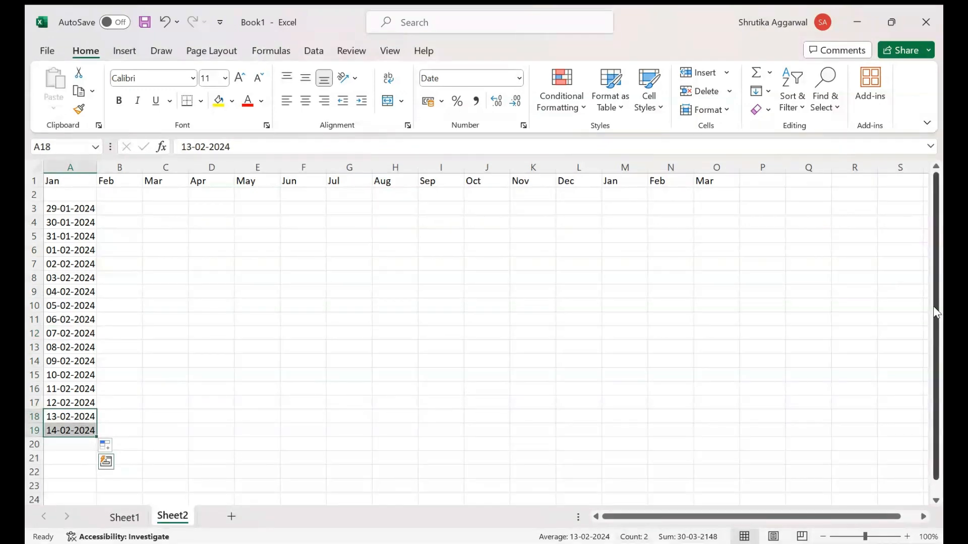
drag(938, 317, 938, 329)
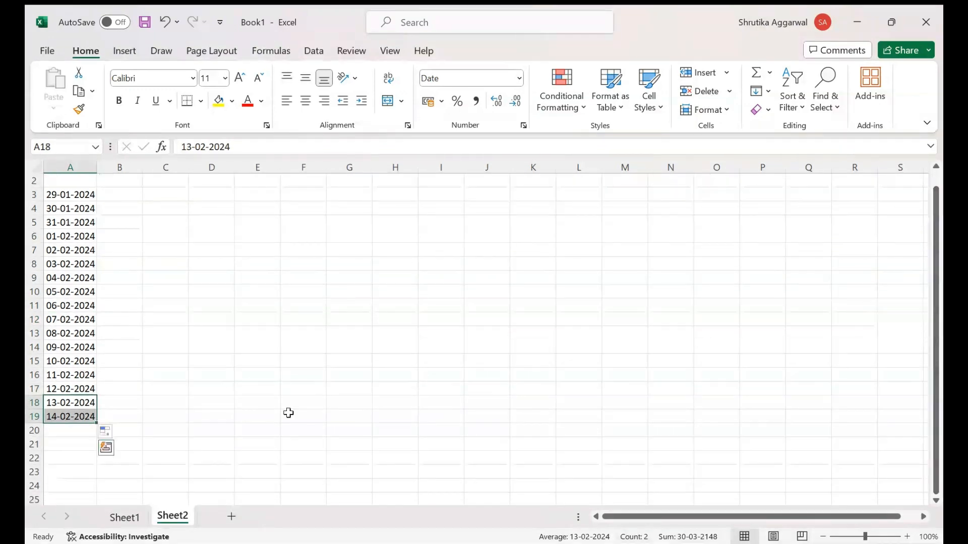
drag(97, 423, 87, 385)
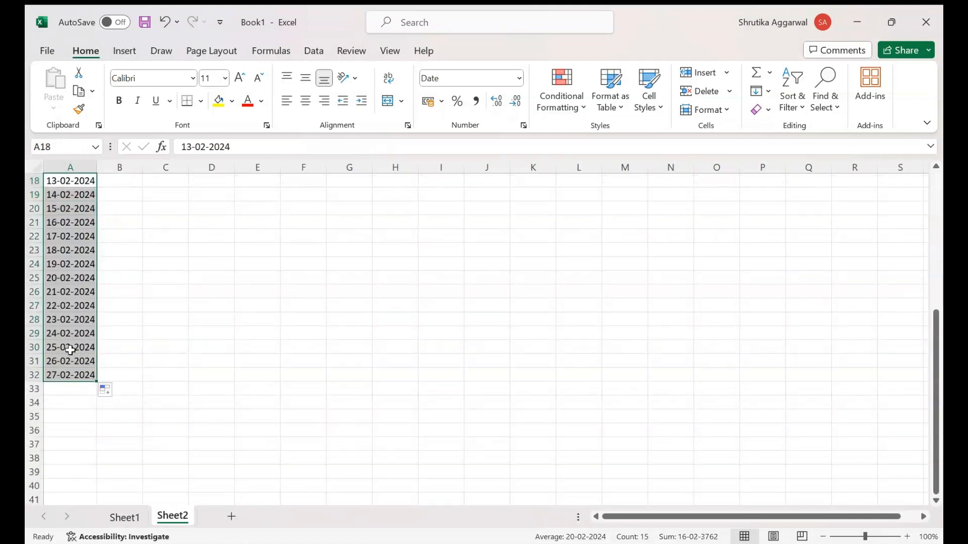
drag(70, 348, 95, 465)
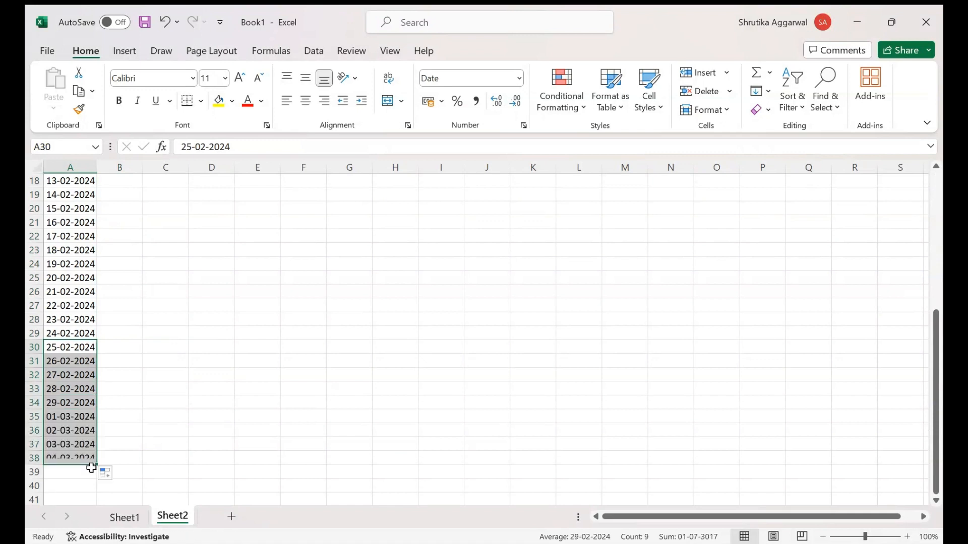
click(165, 395)
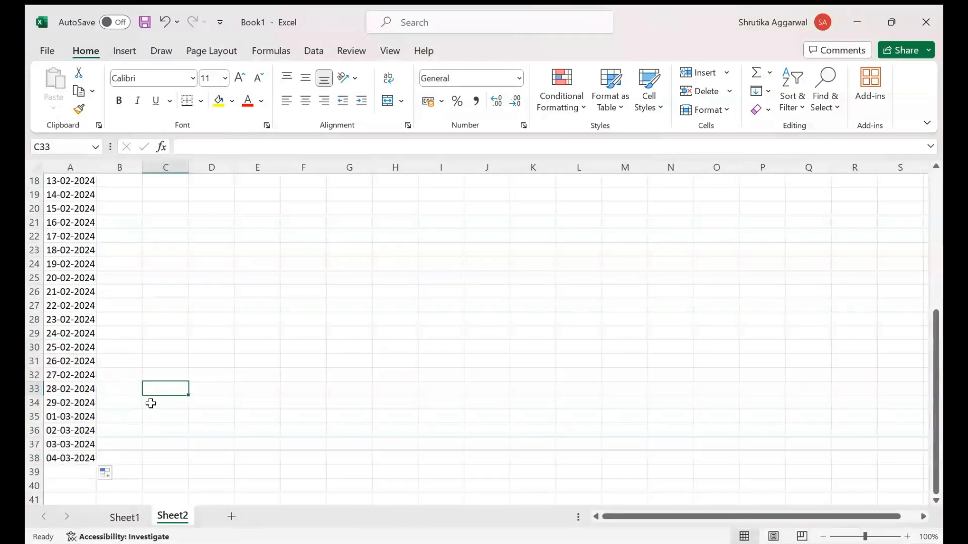
click(86, 403)
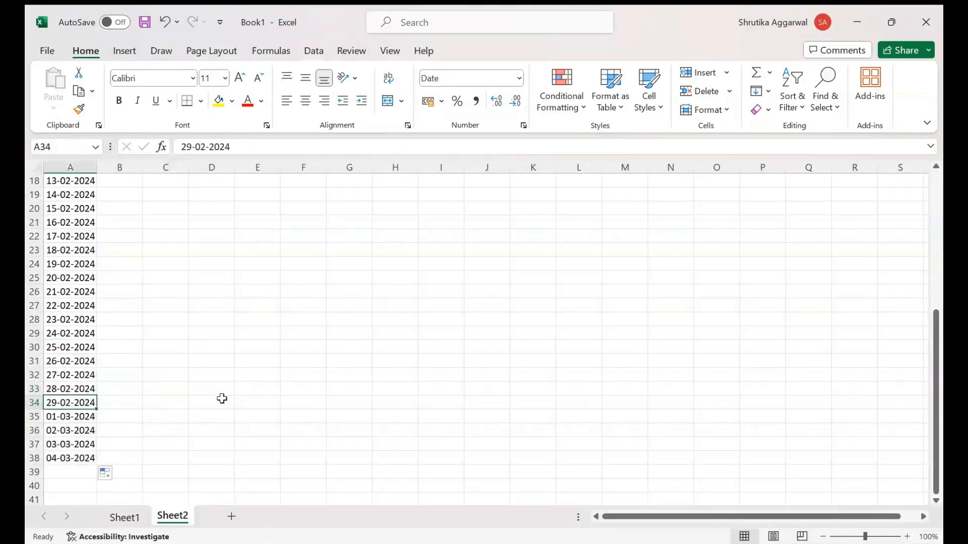
click(81, 417)
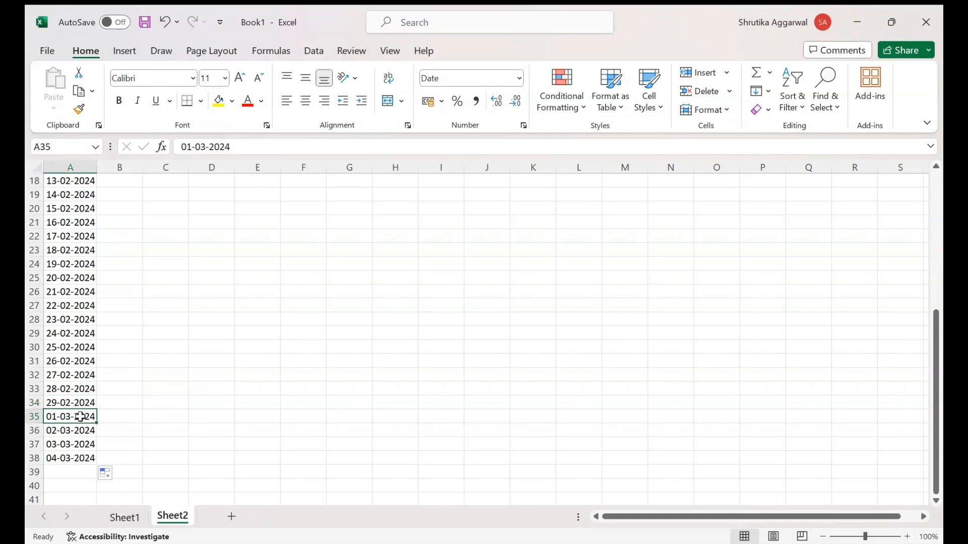
Step: Return to Sheet1 with the number and year series
drag(936, 394, 930, 238)
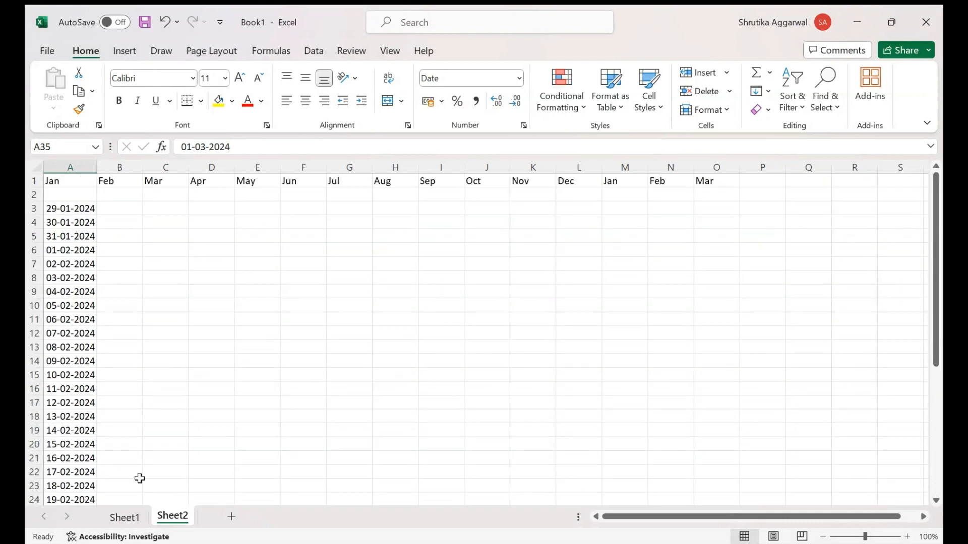
click(128, 519)
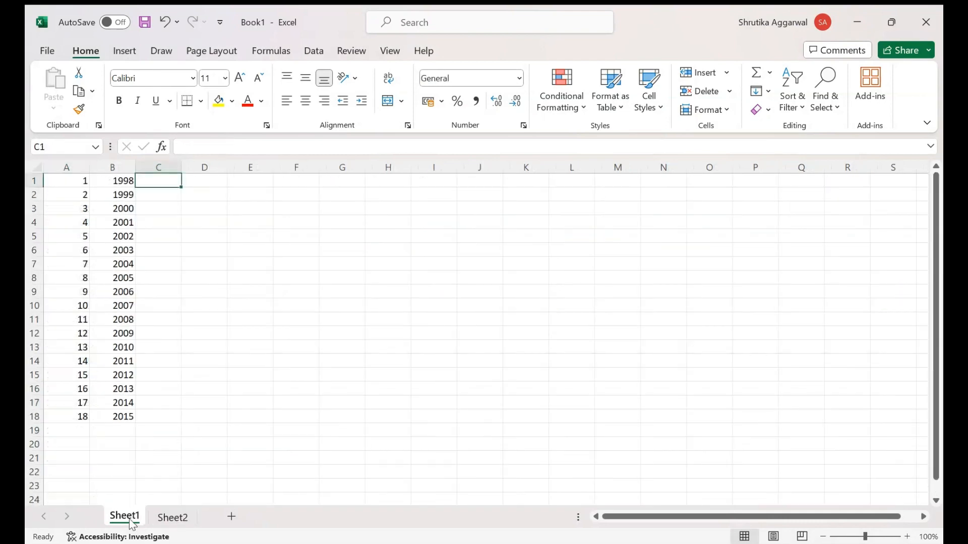